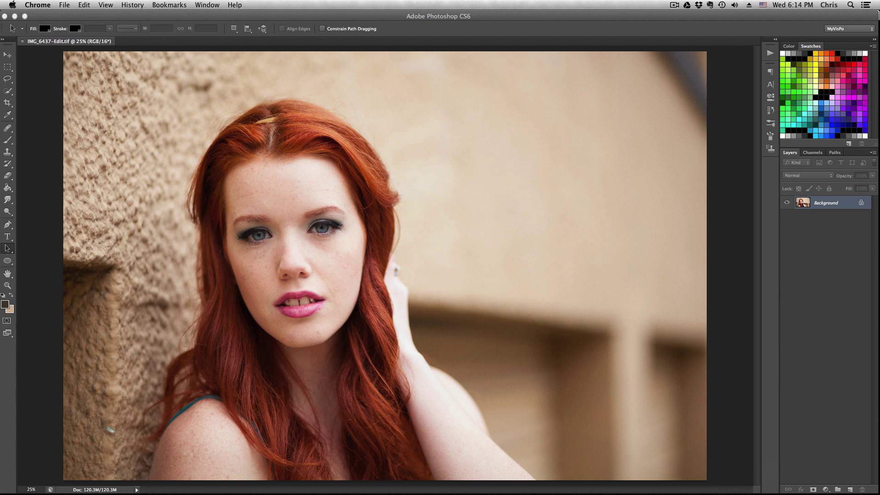
# Step: Preview the reference portrait JPG in Quick Look
pyautogui.press('space')
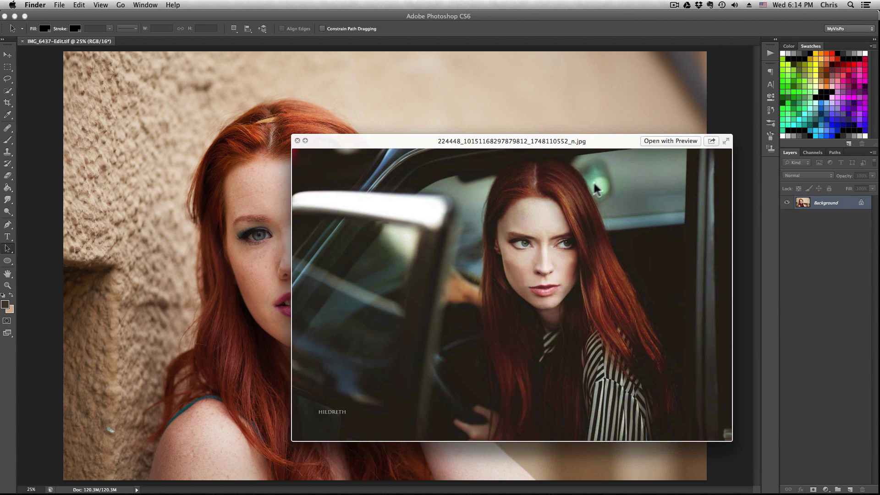
pyautogui.moveTo(564, 146); pyautogui.dragTo(671, 141)
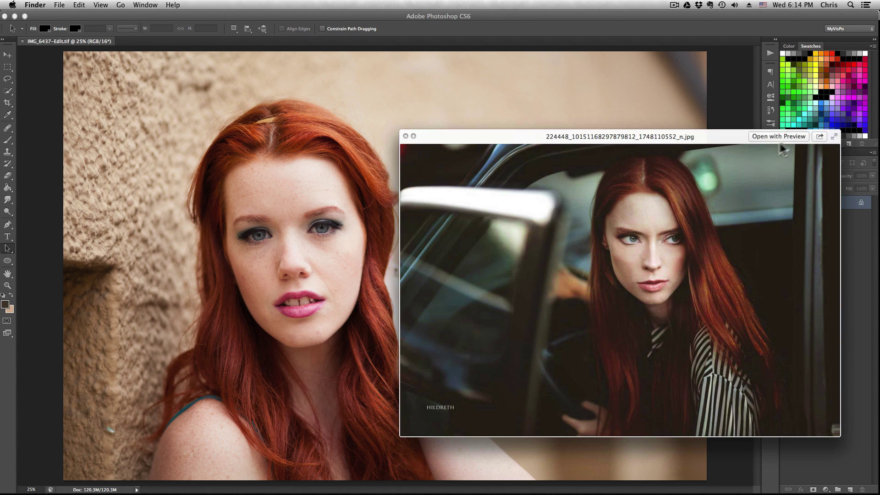
# Step: Close the reference preview, duplicate the Background layer and name the copy 'dodge'
pyautogui.click(405, 137)
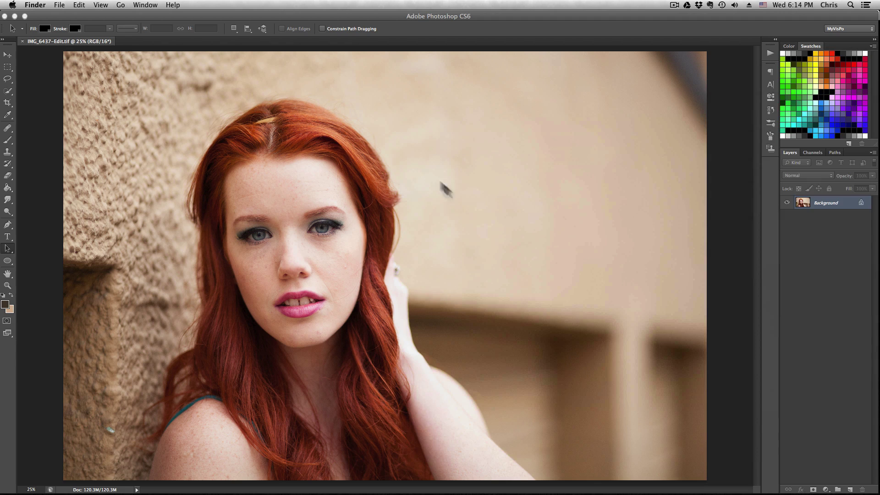
pyautogui.click(833, 202)
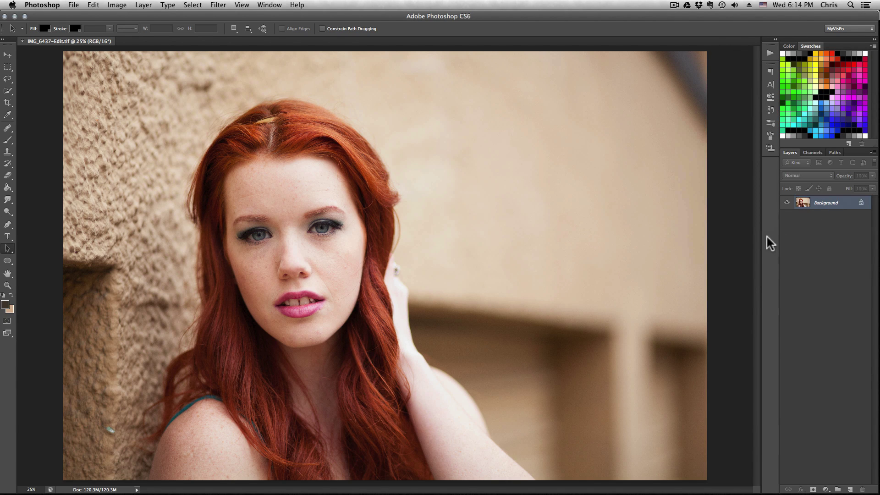
pyautogui.press('super+j')
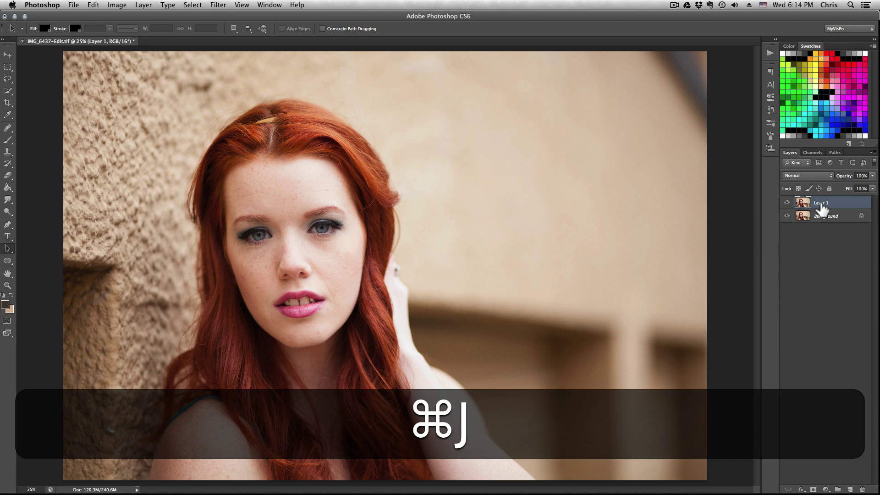
pyautogui.doubleClick(820, 203)
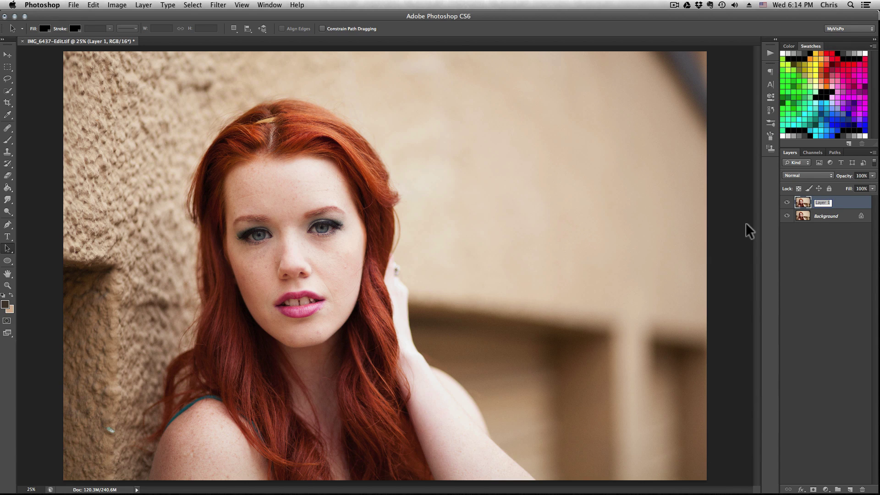
pyautogui.write('dodge')
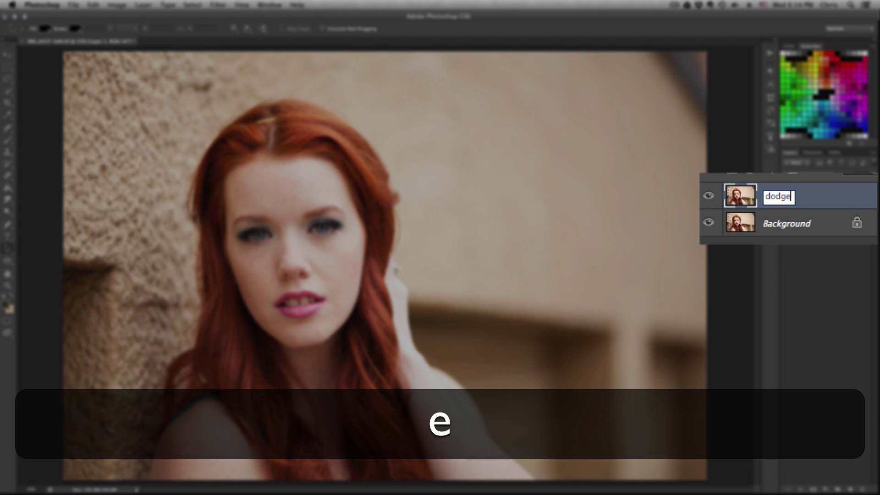
pyautogui.press('Return')
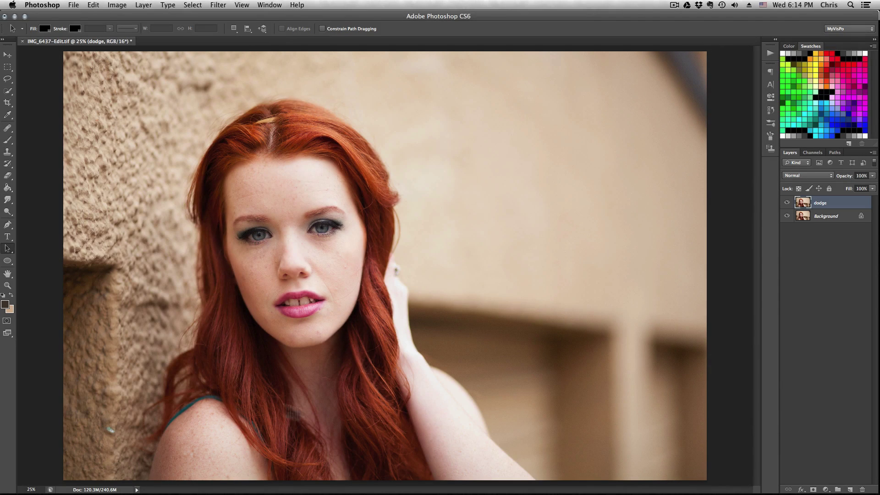
# Step: Add a Curves adjustment layer and rename it 'base'
pyautogui.click(137, 6)
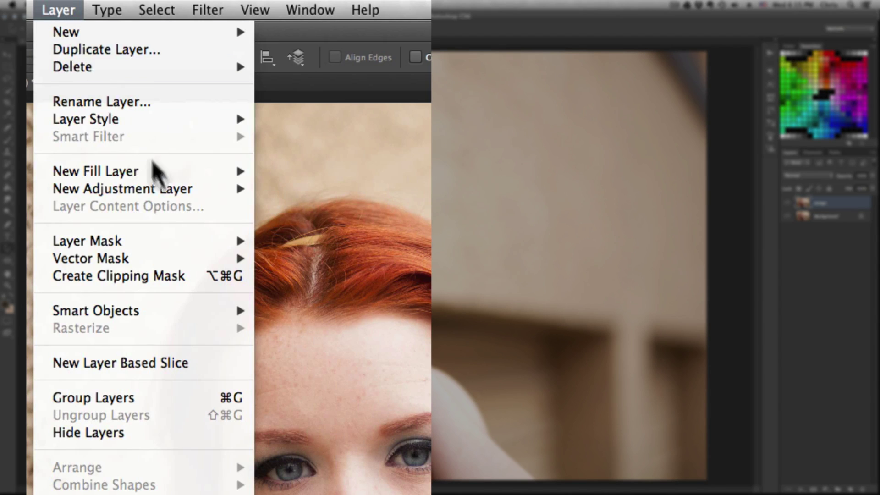
pyautogui.moveTo(207, 95)
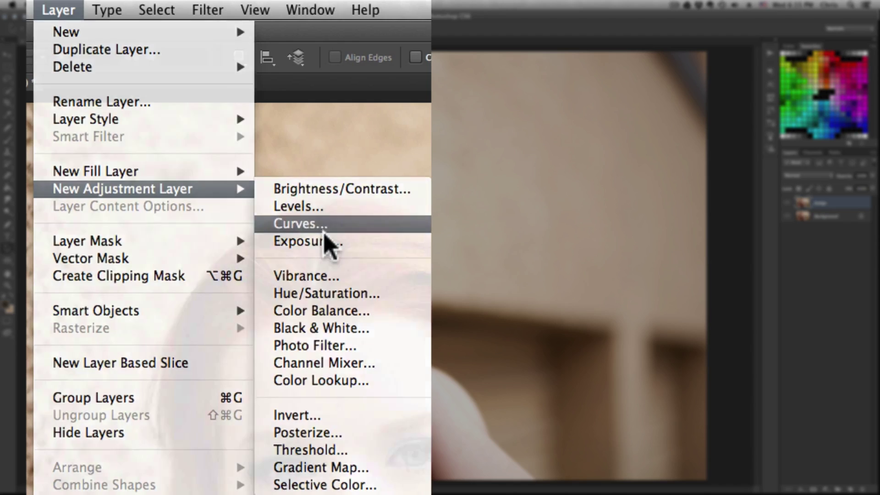
pyautogui.click(322, 228)
pyautogui.click(542, 222)
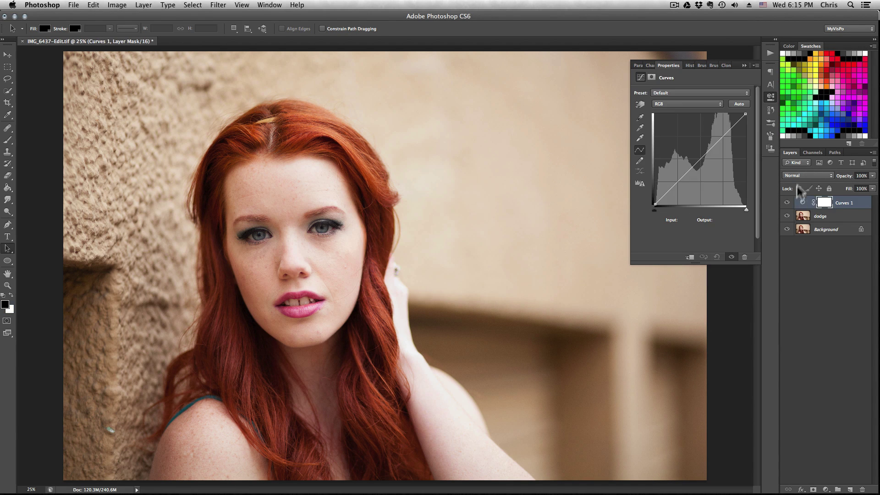
pyautogui.doubleClick(841, 203)
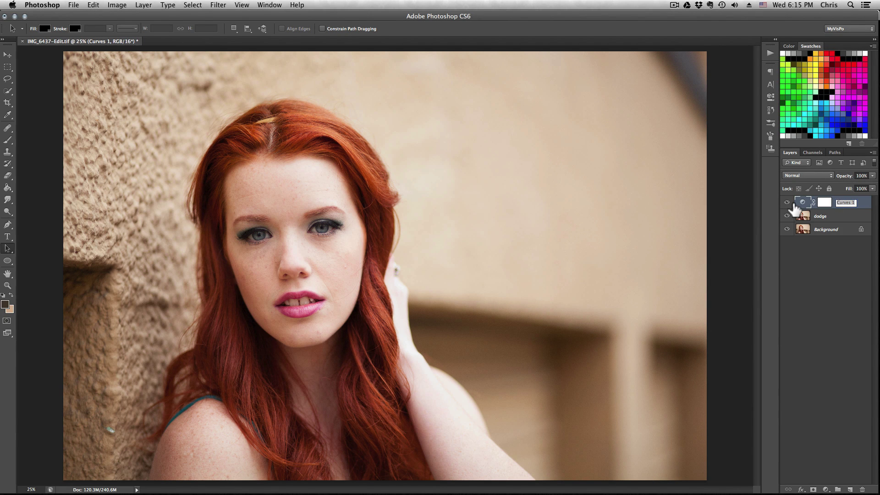
pyautogui.write('base')
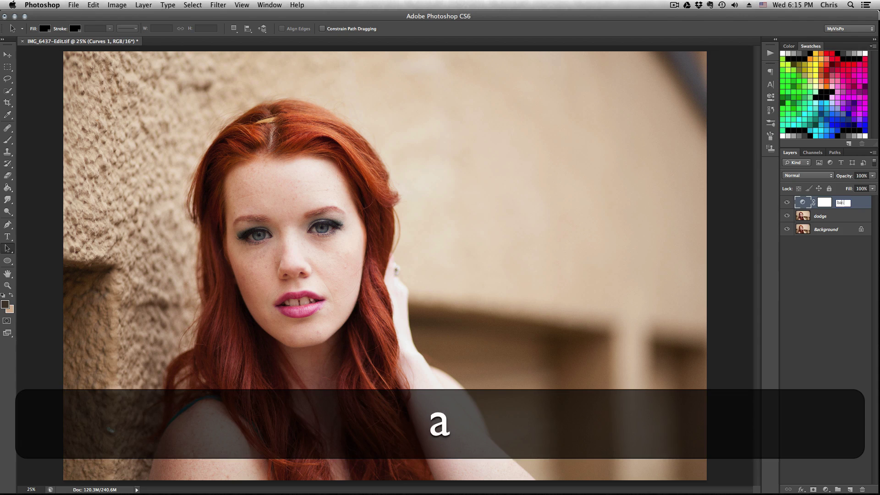
pyautogui.press('Return')
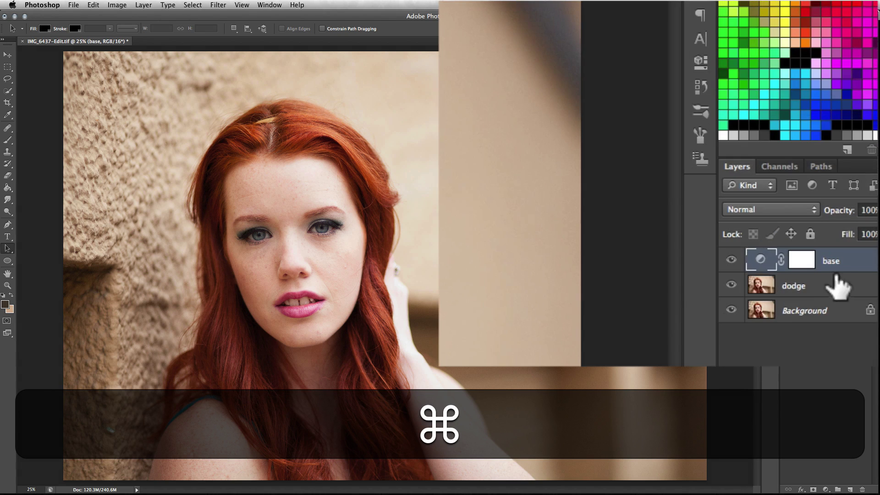
# Step: Duplicate the base layer and rename the copies 'build' and 'finish'
pyautogui.press('super+j')
pyautogui.press('super+j')
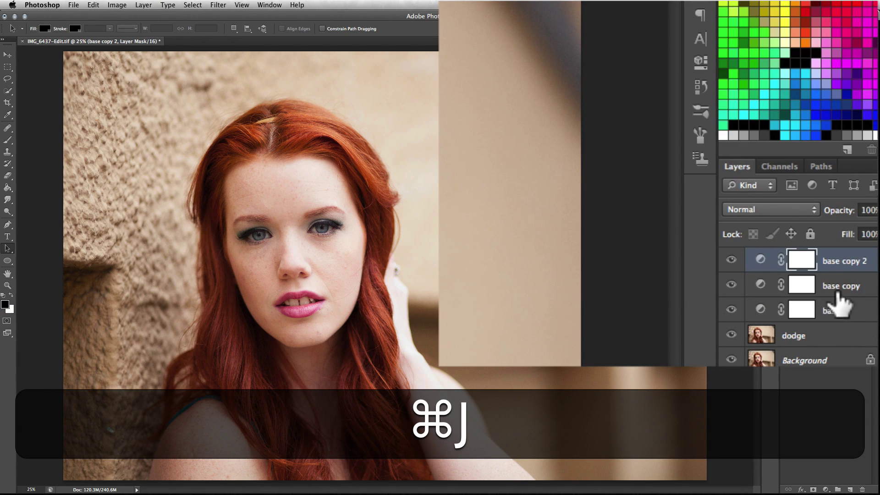
pyautogui.doubleClick(838, 286)
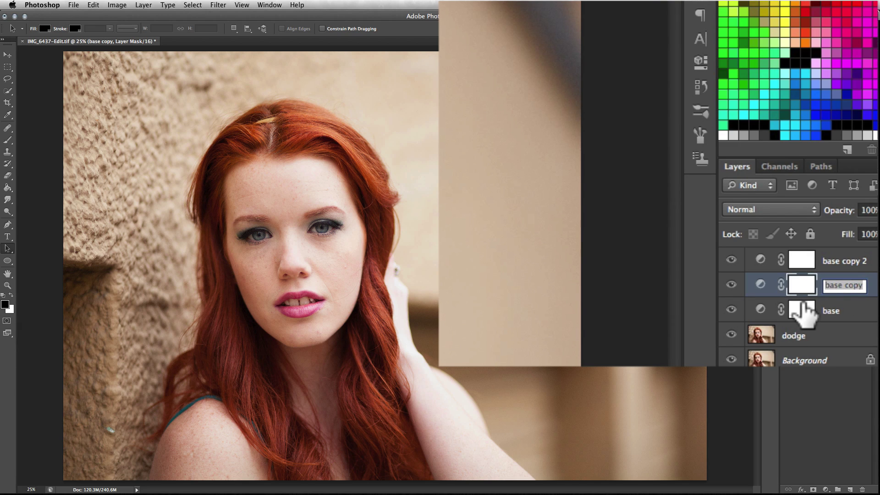
pyautogui.write('build')
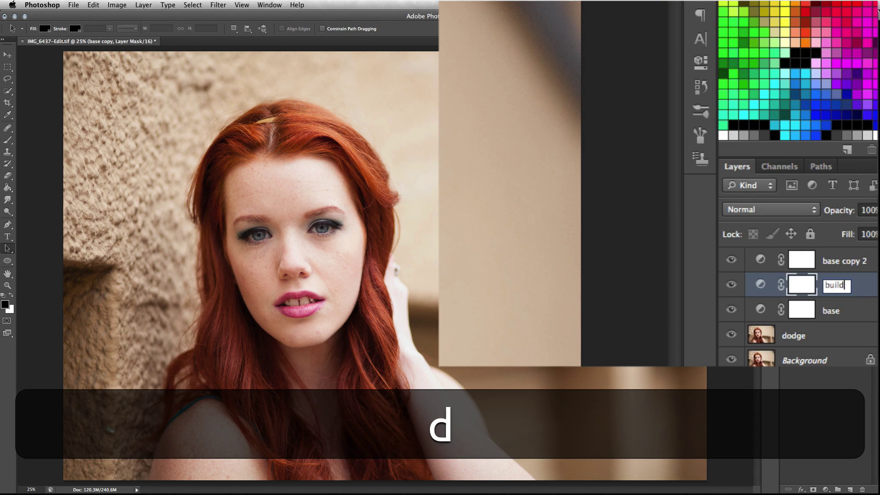
pyautogui.press('Return')
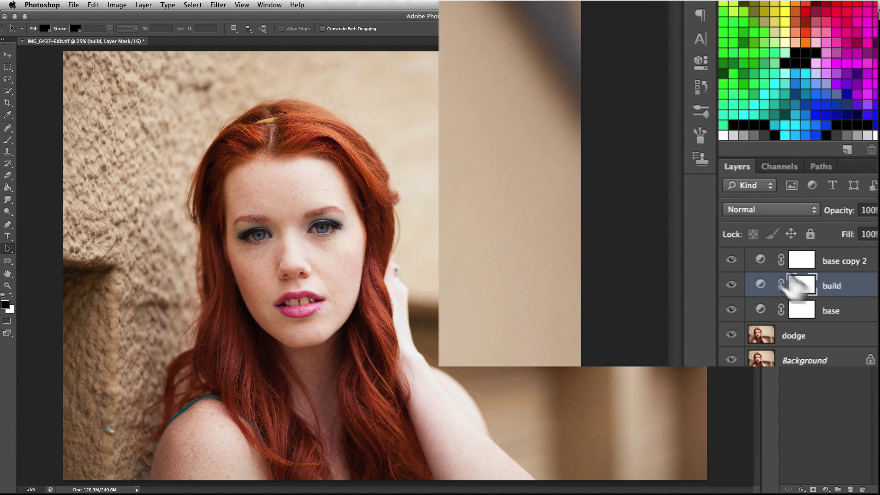
pyautogui.doubleClick(841, 261)
pyautogui.write('finish')
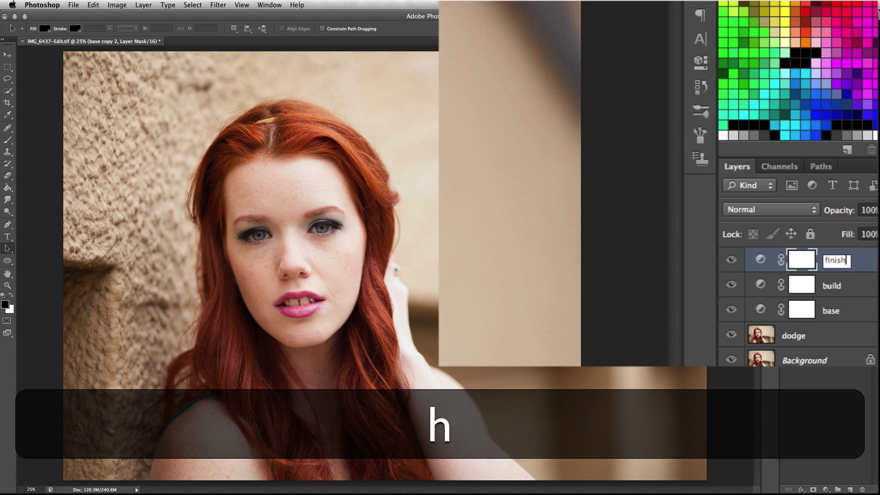
pyautogui.press('Return')
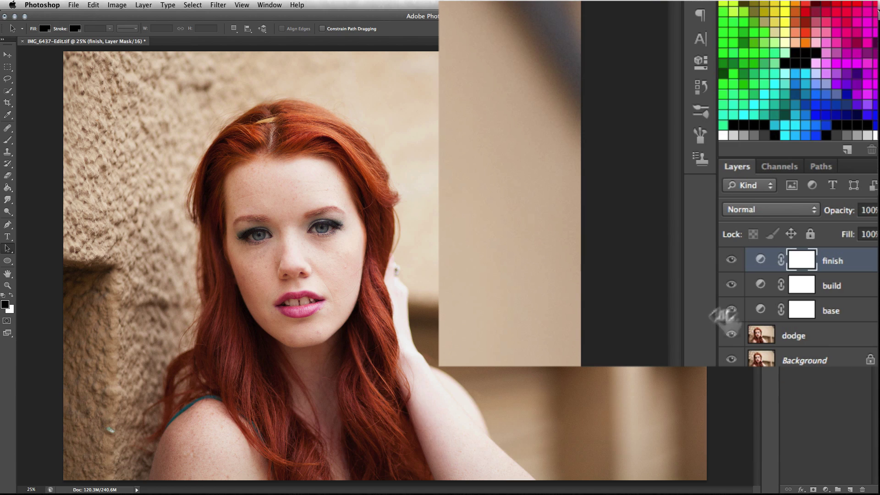
# Step: Raise the base curve's midpoint to brighten the midtones
pyautogui.click(759, 311)
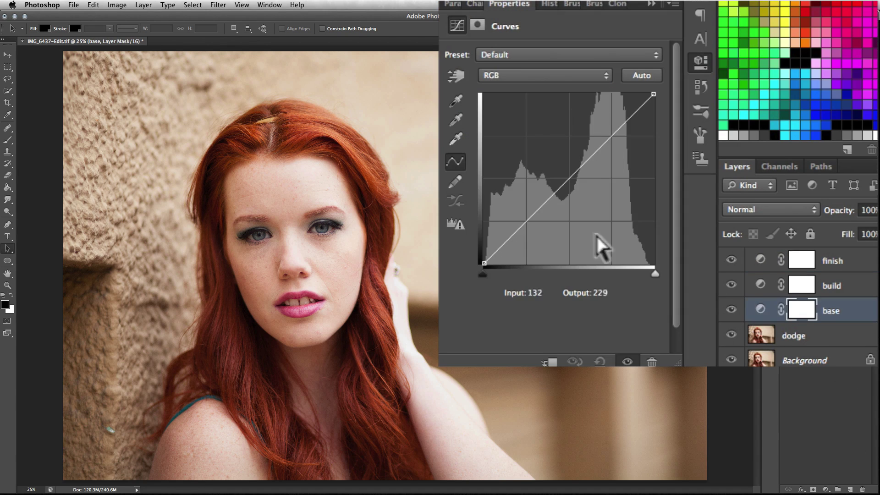
pyautogui.click(568, 179)
pyautogui.moveTo(568, 179); pyautogui.dragTo(567, 171)
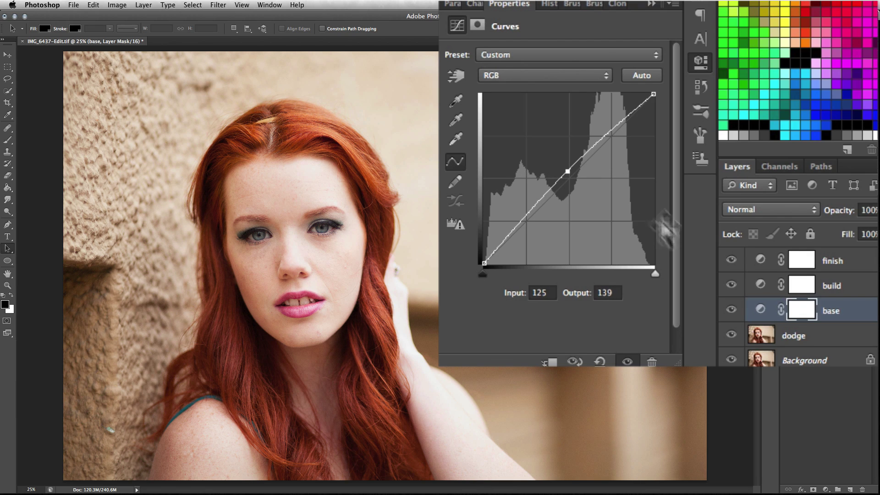
# Step: Shape the build curve with a lifted black point and a lowered shadow point
pyautogui.click(760, 284)
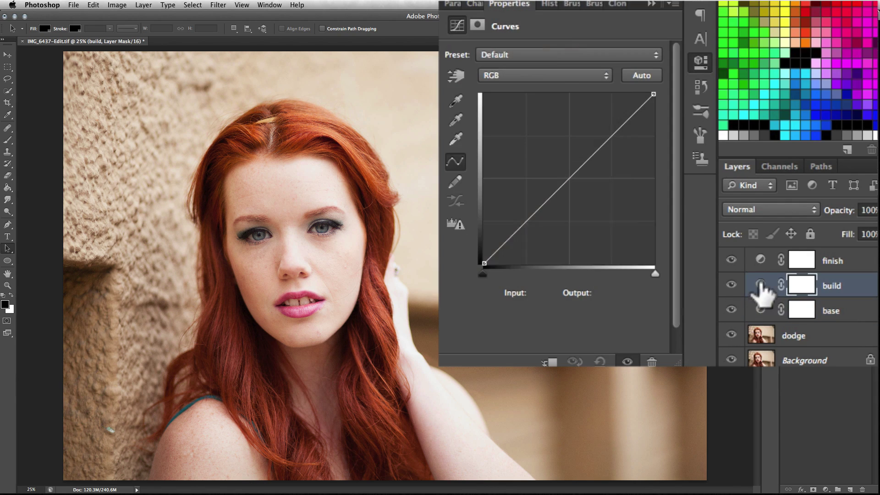
pyautogui.click(570, 178)
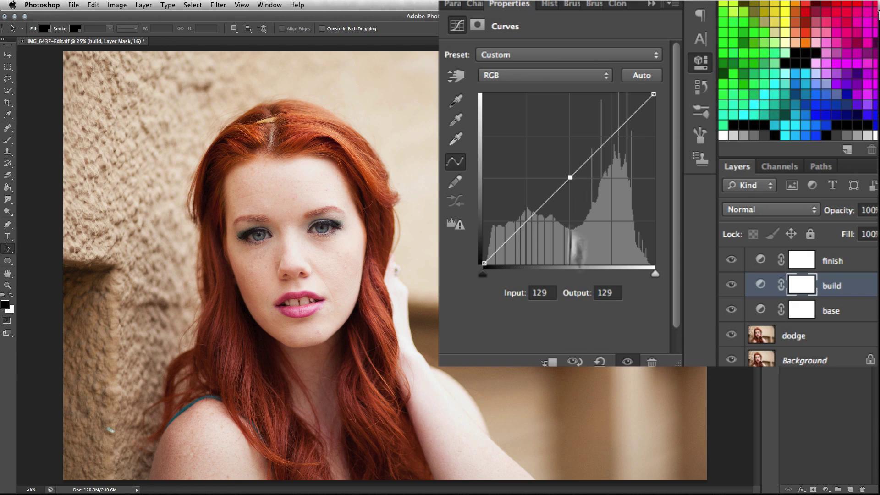
pyautogui.click(525, 222)
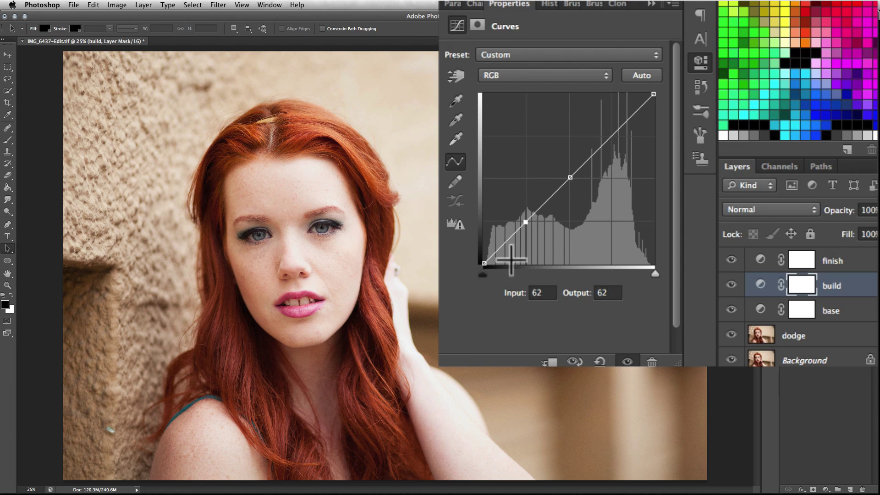
pyautogui.click(504, 242)
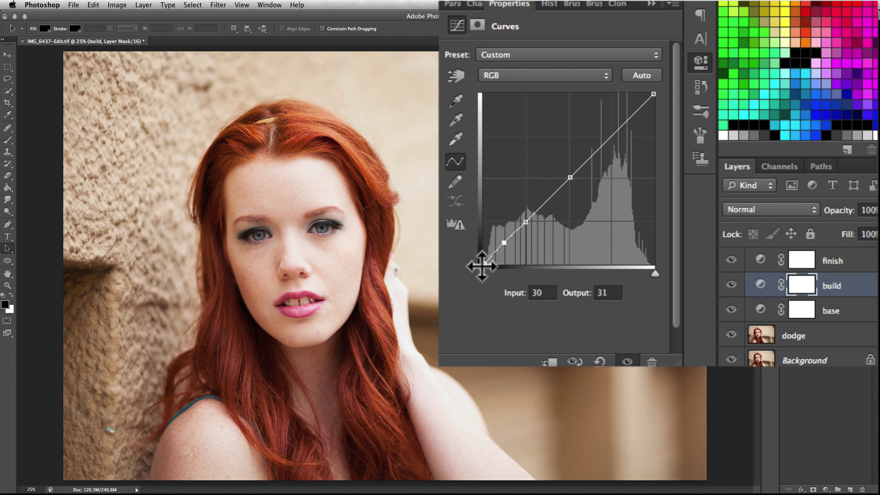
pyautogui.moveTo(484, 262); pyautogui.dragTo(475, 246)
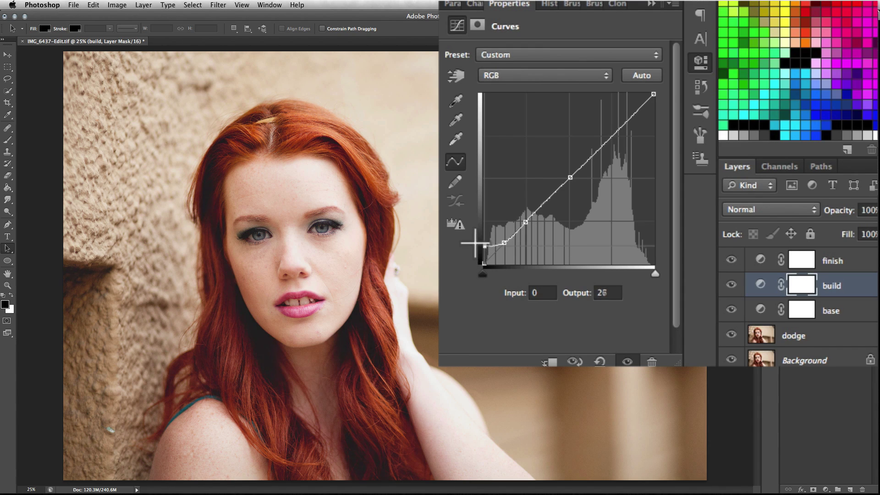
pyautogui.click(527, 221)
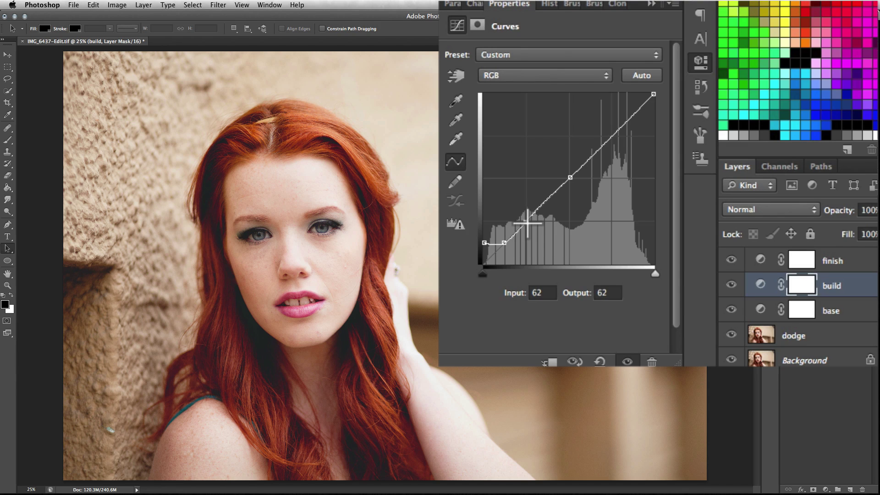
pyautogui.moveTo(527, 223); pyautogui.dragTo(530, 225)
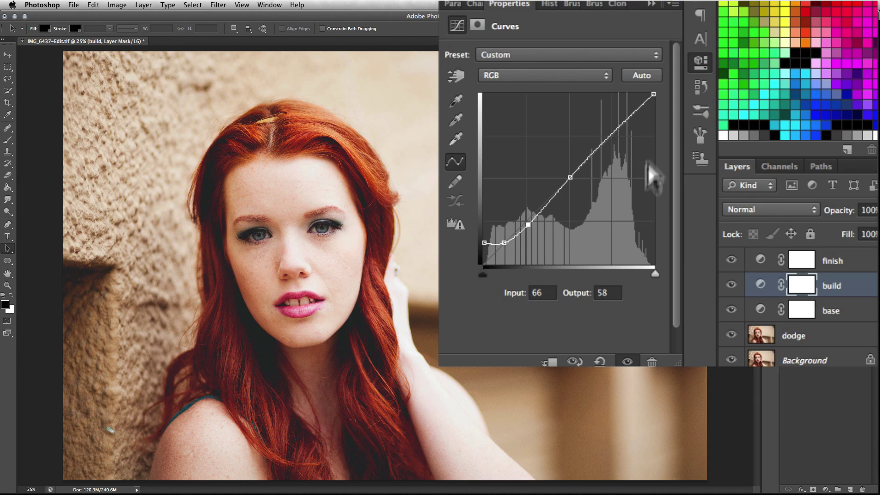
# Step: On the finish curve, pull midtones from 125 to 110 and lift black output to 10
pyautogui.click(760, 259)
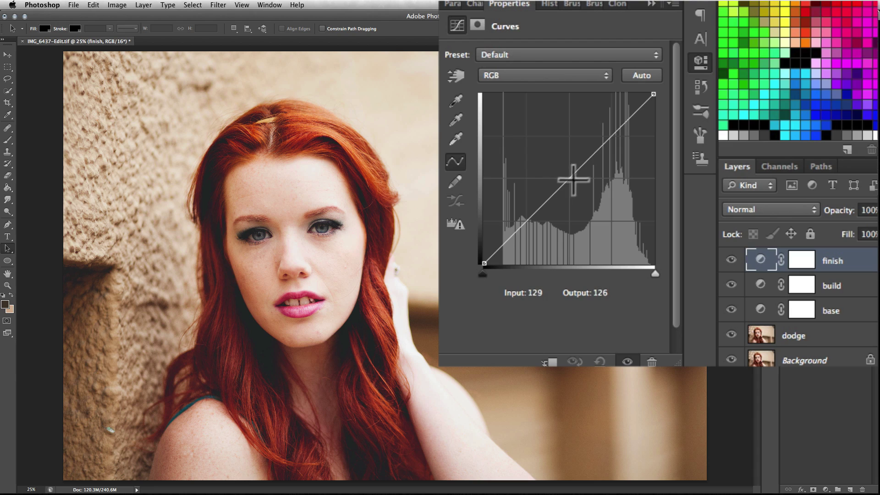
pyautogui.click(570, 178)
pyautogui.moveTo(569, 179)
pyautogui.mouseDown()
pyautogui.moveTo(576, 187)
pyautogui.moveTo(557, 198)
pyautogui.moveTo(563, 182)
pyautogui.moveTo(568, 190)
pyautogui.mouseUp()
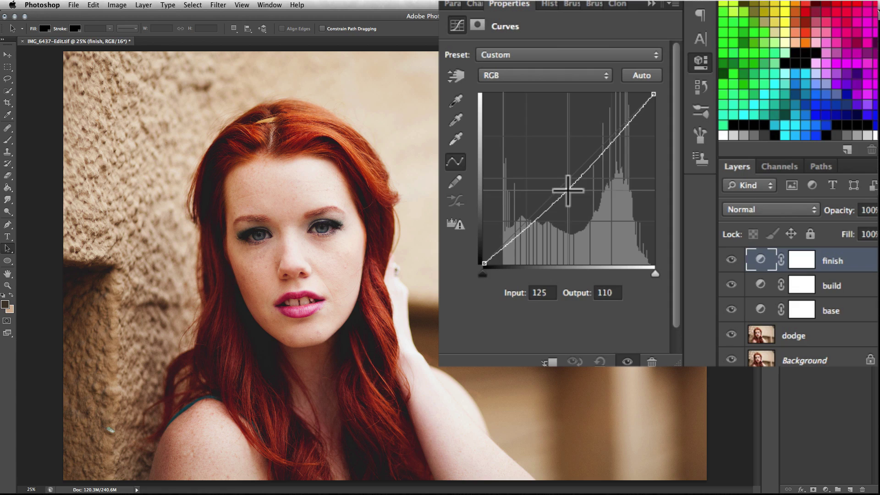
pyautogui.moveTo(484, 263); pyautogui.dragTo(479, 252)
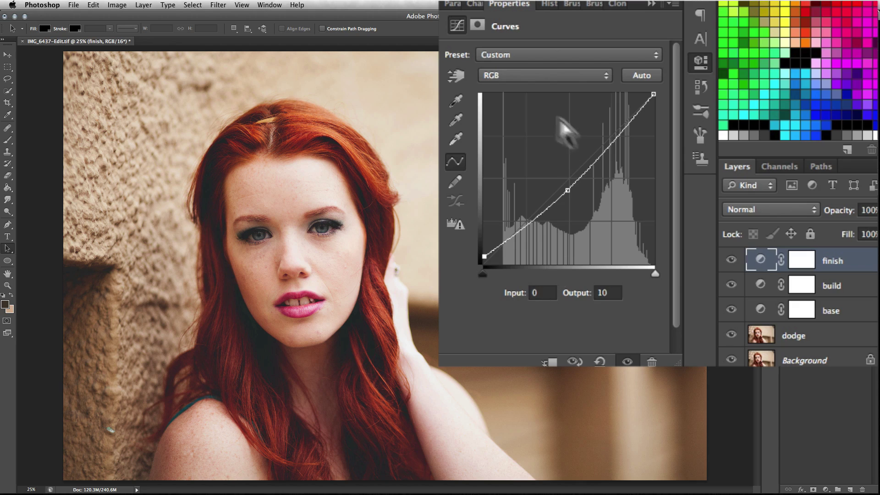
pyautogui.click(527, 76)
# Step: Set the green channel's white endpoint output to 252
pyautogui.click(527, 94)
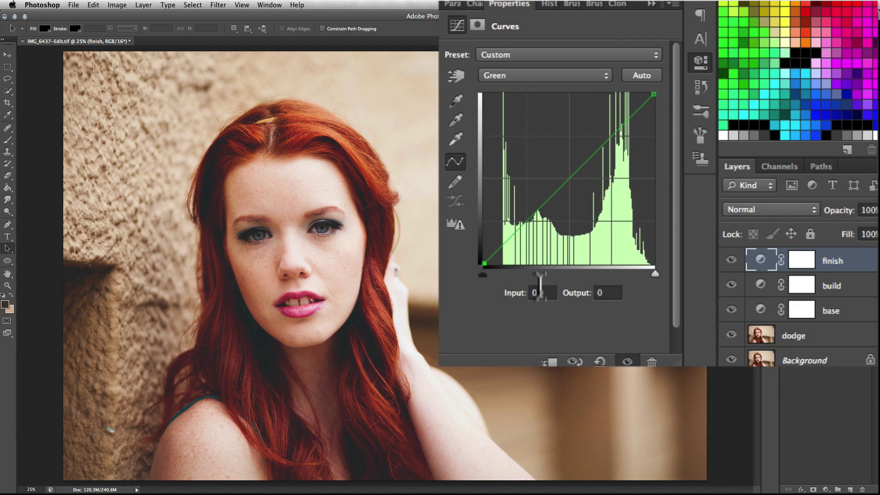
pyautogui.click(606, 292)
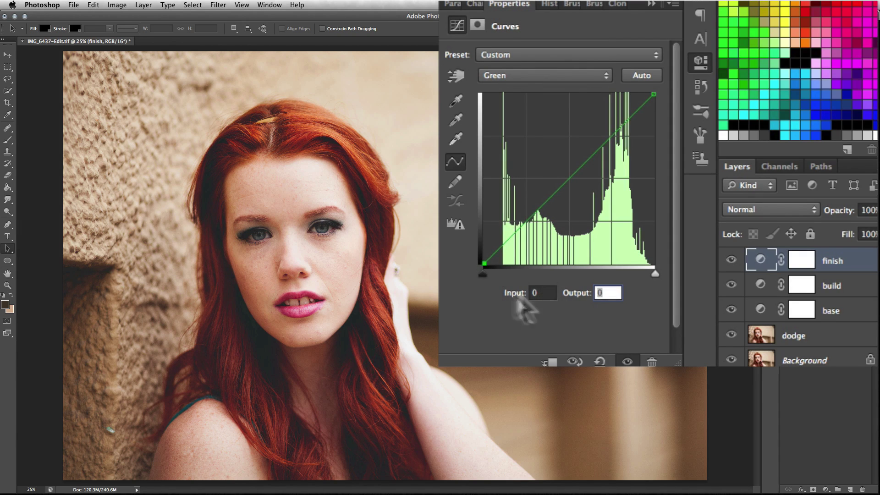
pyautogui.click(653, 94)
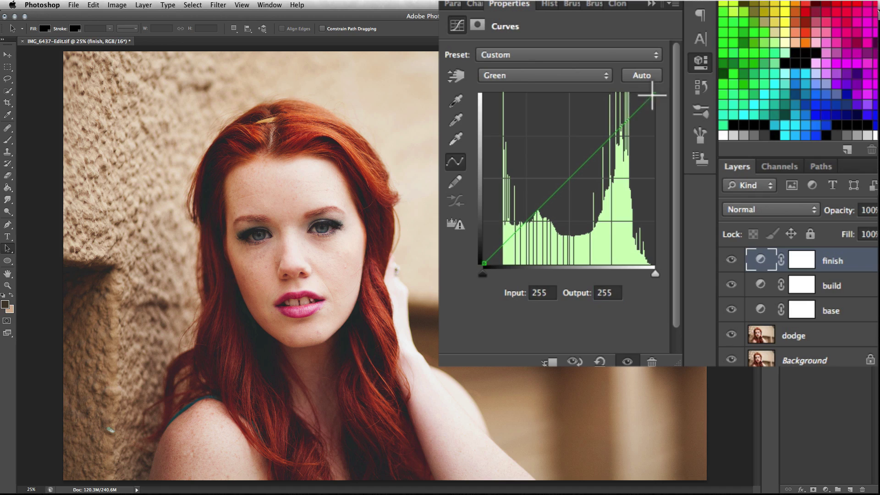
pyautogui.click(609, 292)
pyautogui.press('BackSpace')
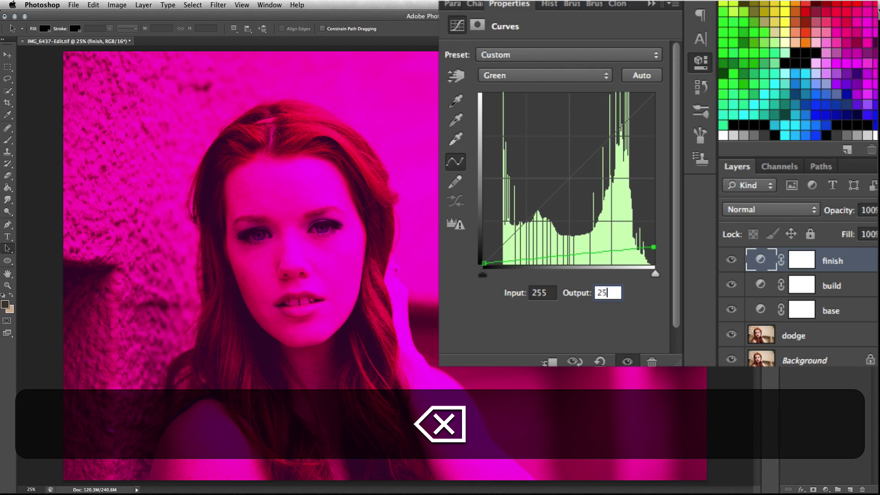
pyautogui.write('2')
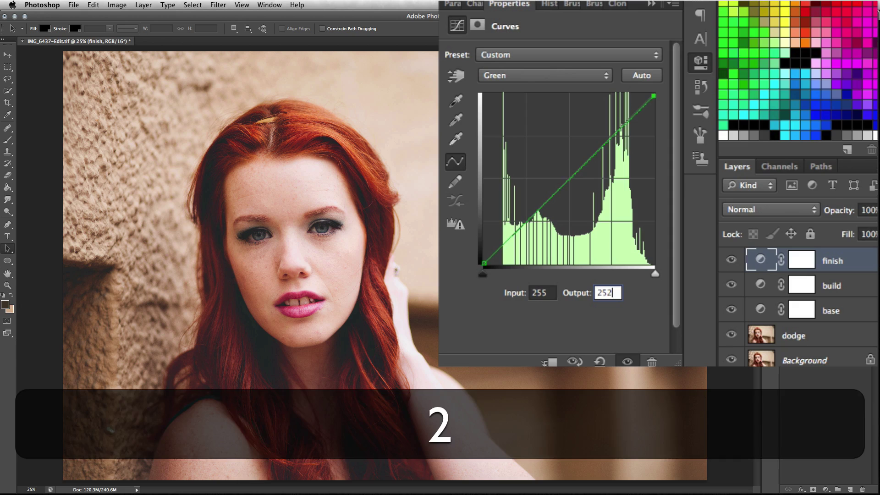
pyautogui.press('Return')
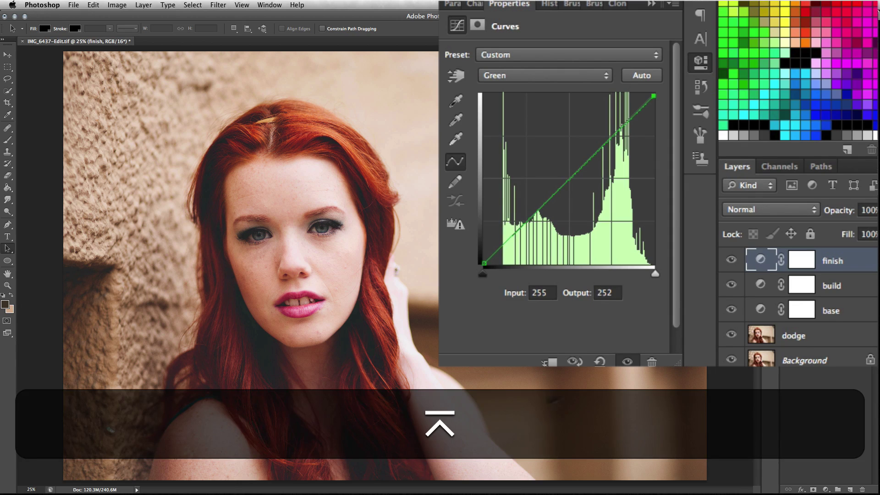
# Step: Set the green channel's black endpoint output to 3
pyautogui.click(485, 263)
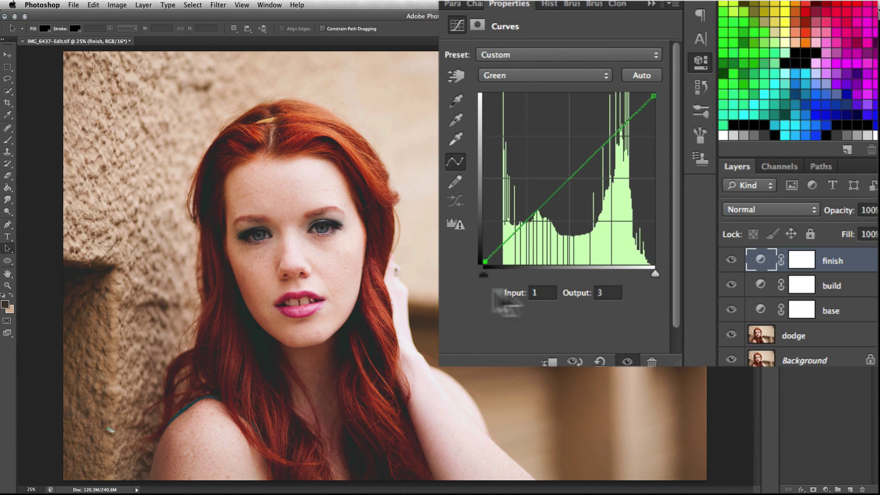
pyautogui.moveTo(485, 262); pyautogui.dragTo(466, 284)
pyautogui.click(603, 292)
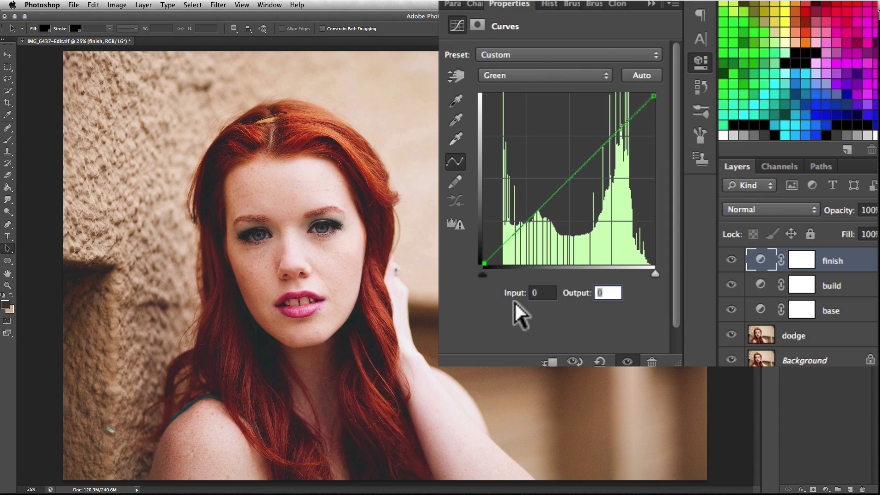
pyautogui.write('3')
pyautogui.press('Return')
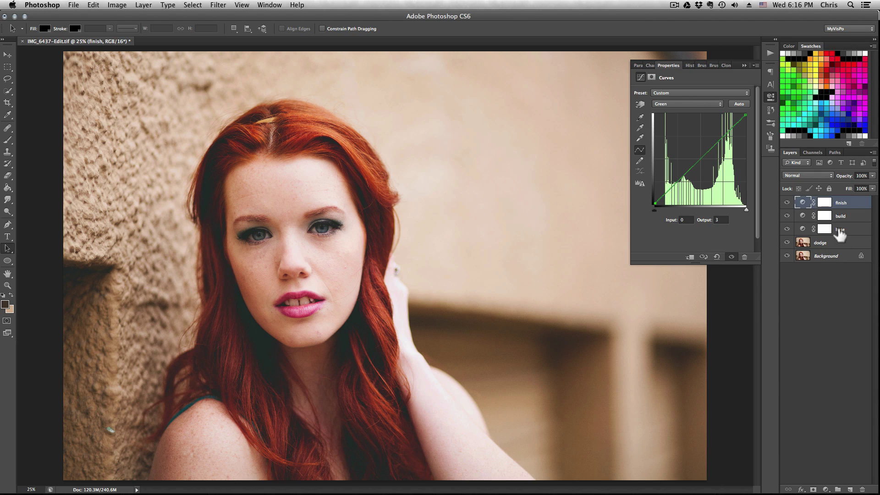
# Step: Add a Vibrance 1 layer atop the stack with Vibrance set to -10
pyautogui.click(143, 5)
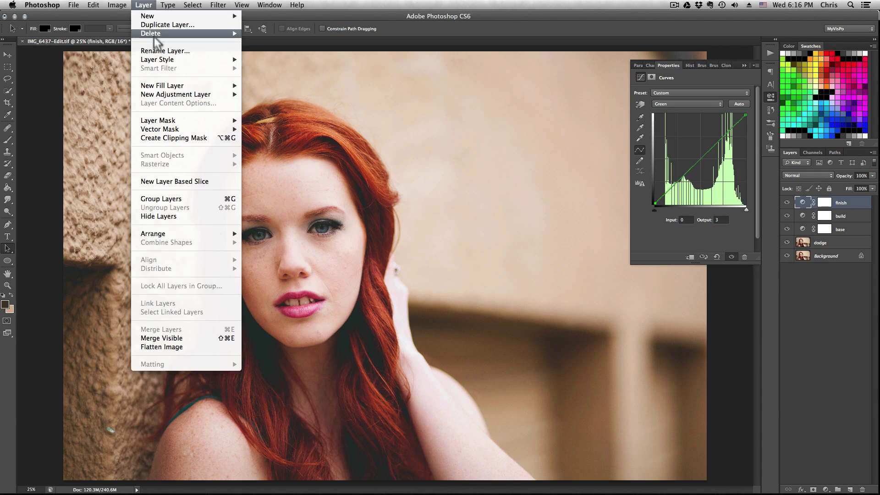
pyautogui.moveTo(182, 93)
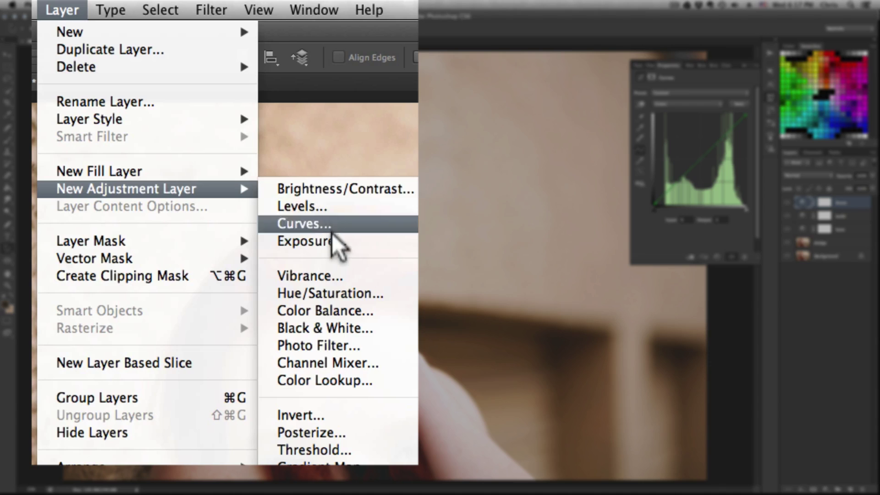
pyautogui.click(321, 277)
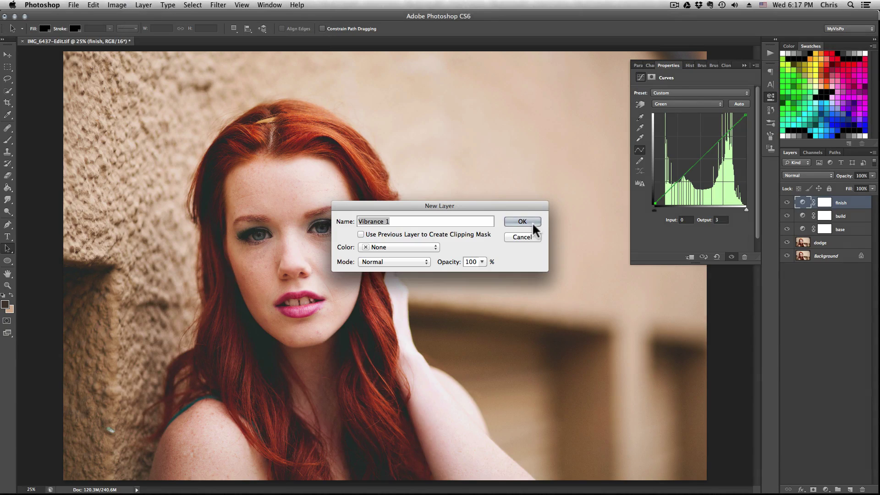
pyautogui.click(531, 224)
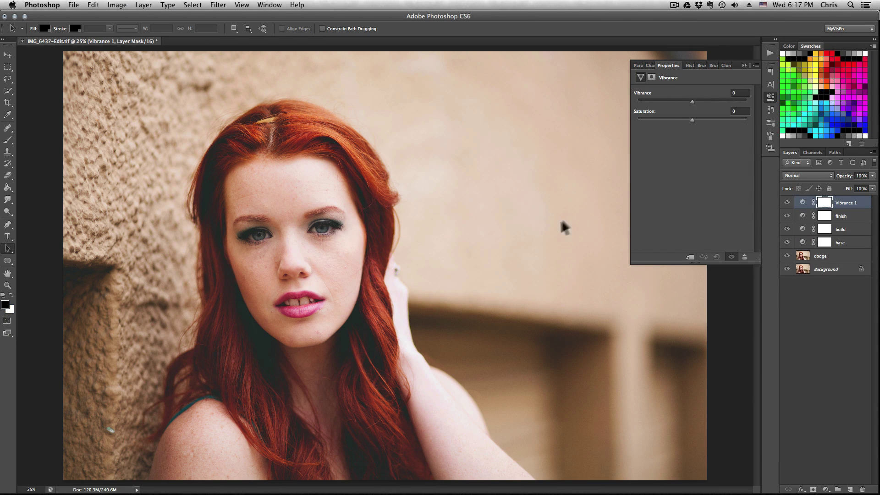
pyautogui.write('-')
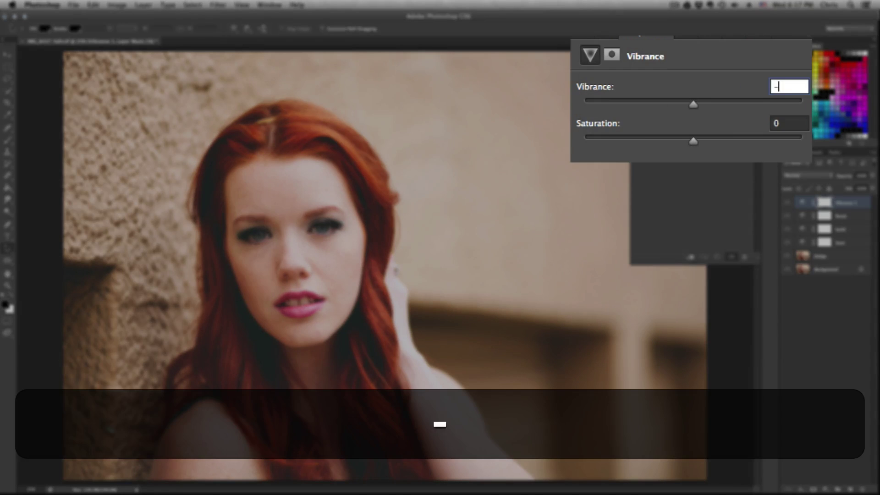
pyautogui.write('10')
pyautogui.press('Return')
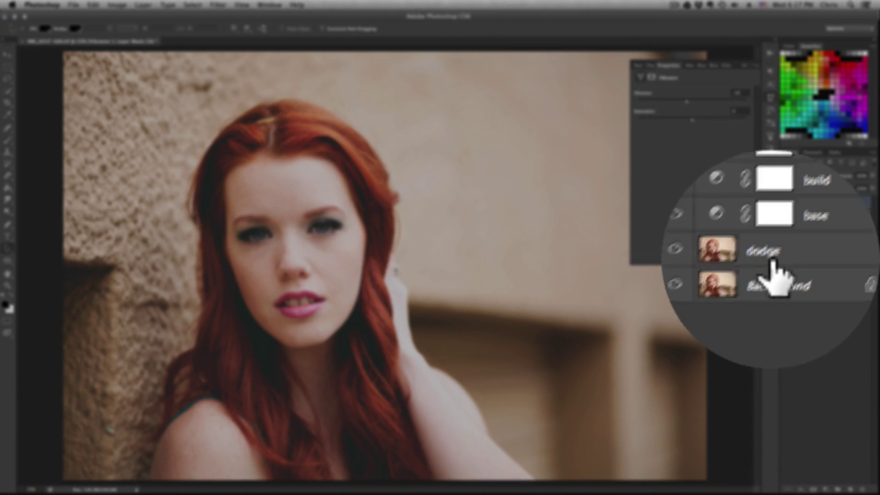
# Step: On the dodge layer, zoom into the face and set the Dodge tool to 10% exposure
pyautogui.click(822, 256)
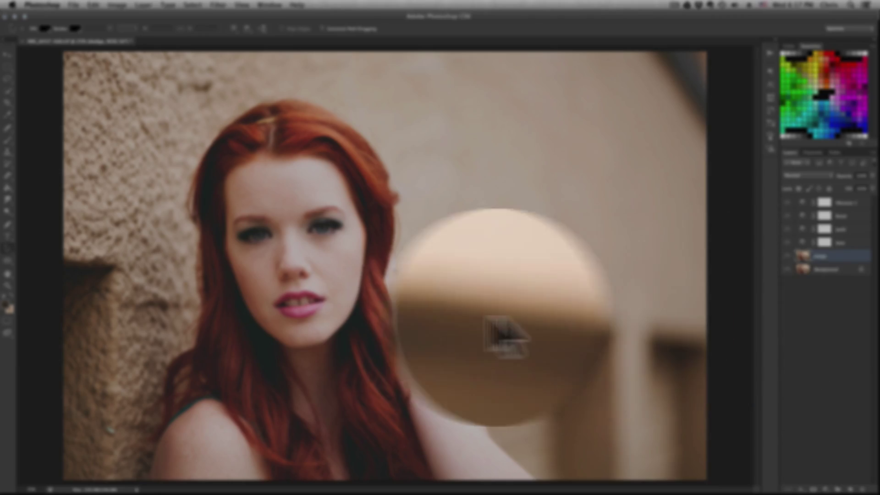
pyautogui.press('super+space')
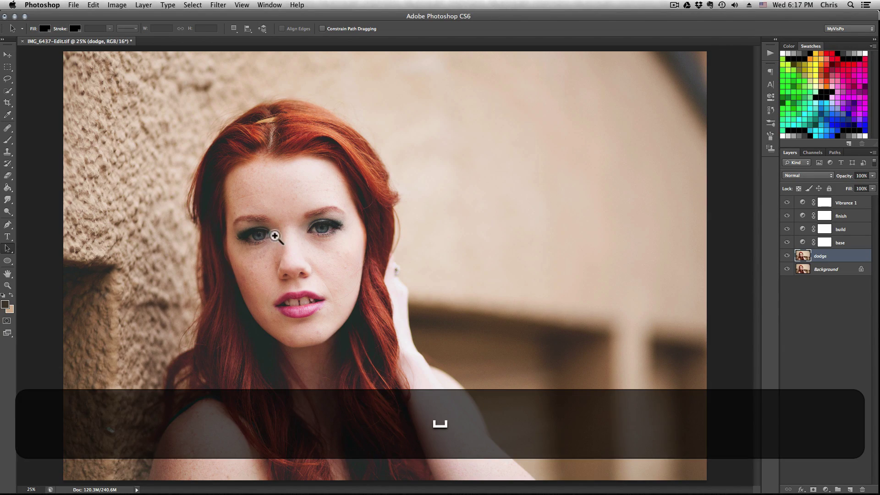
pyautogui.moveTo(283, 237); pyautogui.dragTo(118, 248)
pyautogui.click(10, 142)
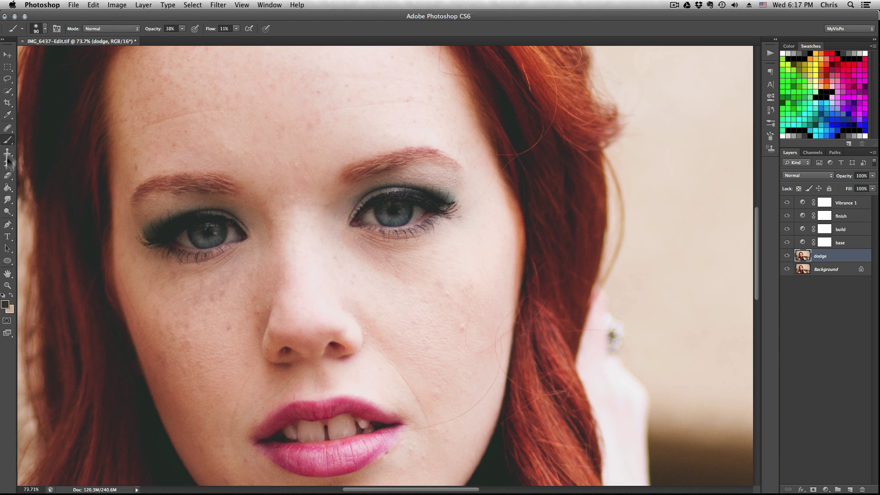
pyautogui.click(7, 285)
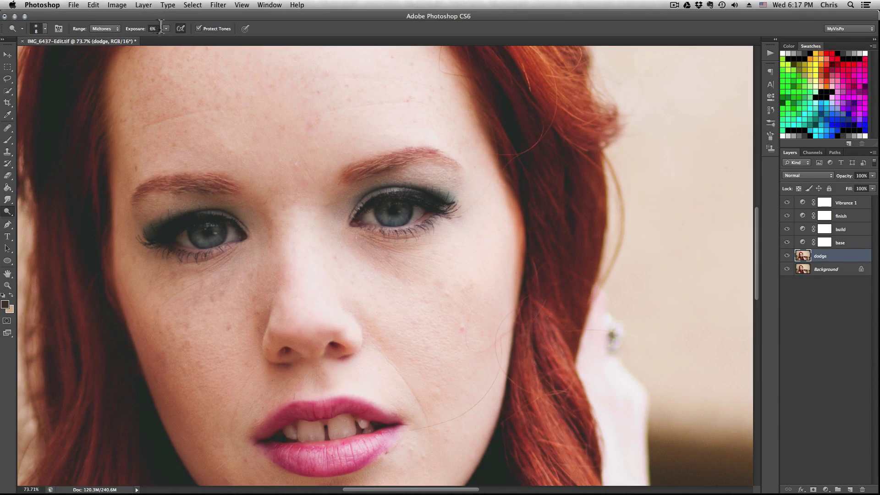
pyautogui.click(166, 28)
pyautogui.moveTo(166, 36); pyautogui.dragTo(170, 37)
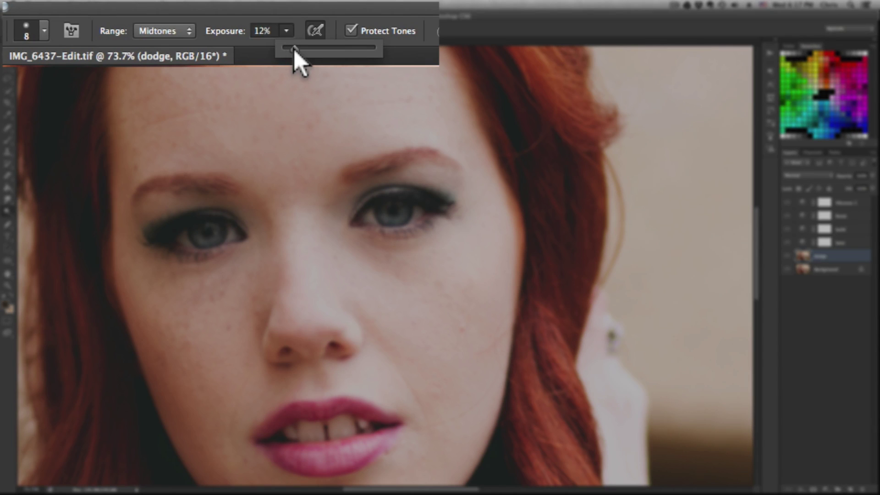
pyautogui.click(225, 30)
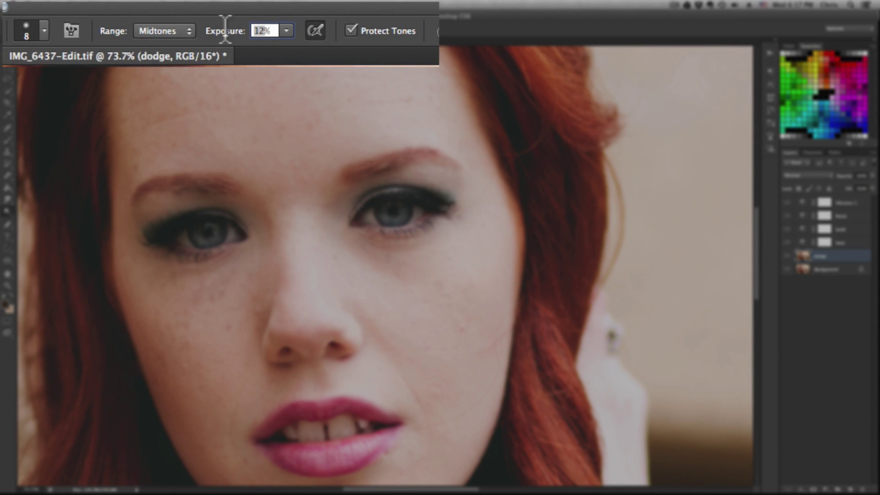
pyautogui.write('10')
pyautogui.press('Return')
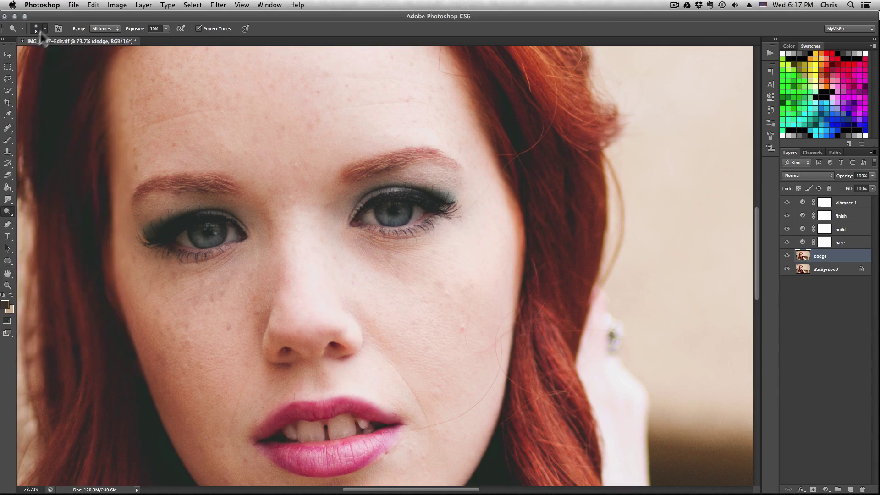
# Step: Use a soft 0% hardness brush at size 25, zoomed in on the eyes
pyautogui.click(45, 31)
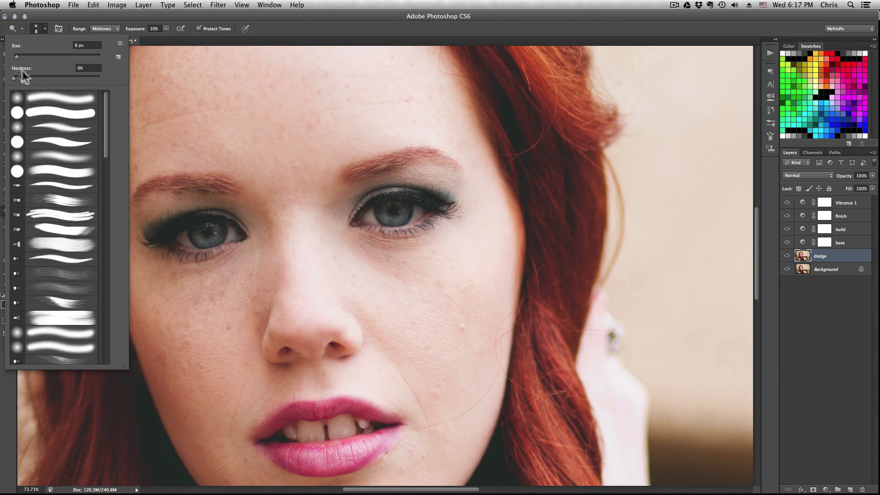
pyautogui.click(15, 77)
pyautogui.click(178, 247)
pyautogui.moveTo(202, 232)
pyautogui.mouseDown()
pyautogui.moveTo(246, 240)
pyautogui.moveTo(256, 263)
pyautogui.mouseUp()
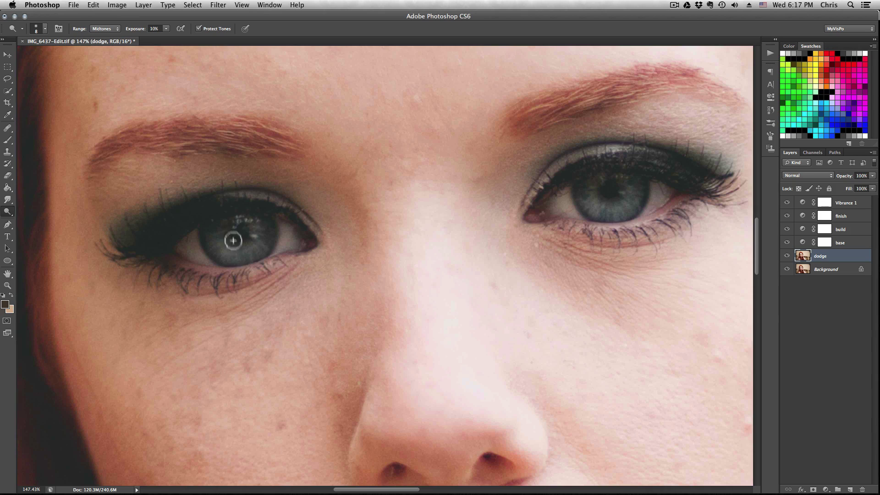
pyautogui.press(']')
pyautogui.press(']')
pyautogui.press(']')
pyautogui.press(']')
pyautogui.press(']')
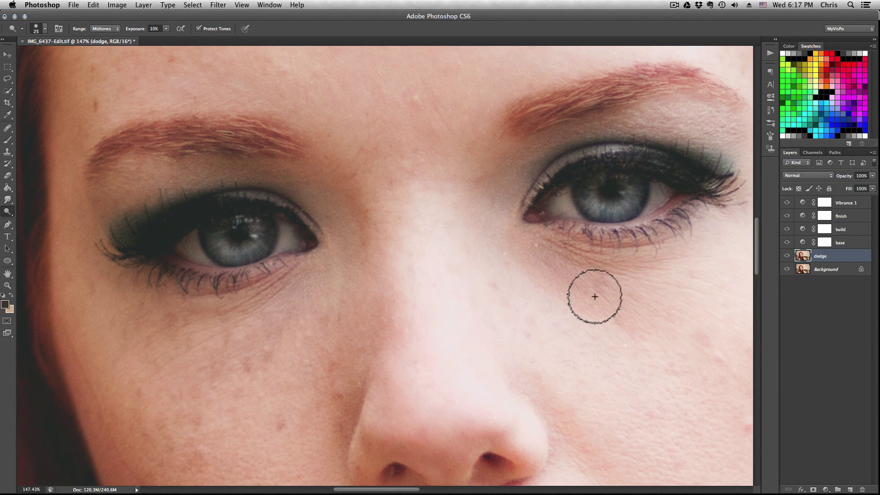
pyautogui.press('alt+super+space')
pyautogui.moveTo(585, 316); pyautogui.dragTo(550, 328)
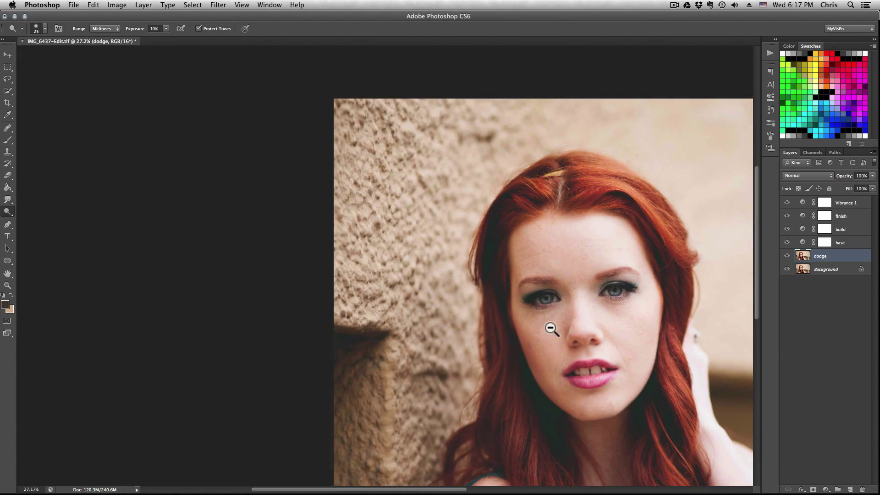
pyautogui.moveTo(631, 338); pyautogui.dragTo(607, 337)
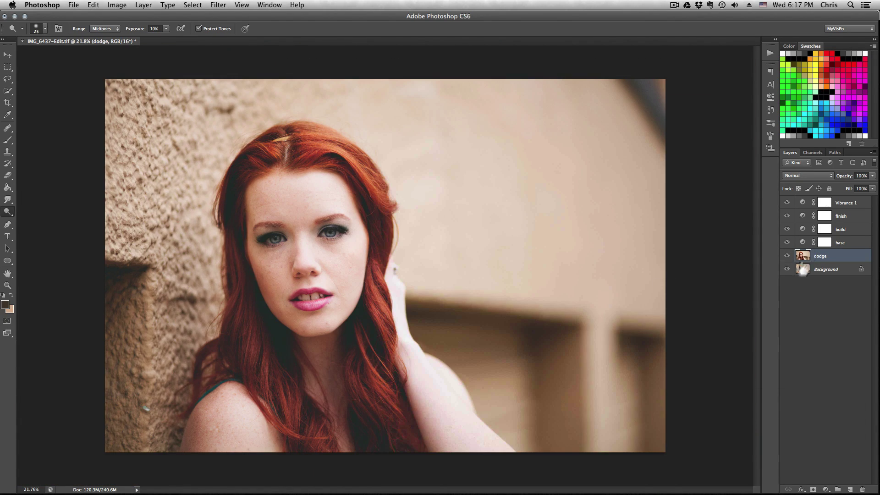
pyautogui.click(786, 256)
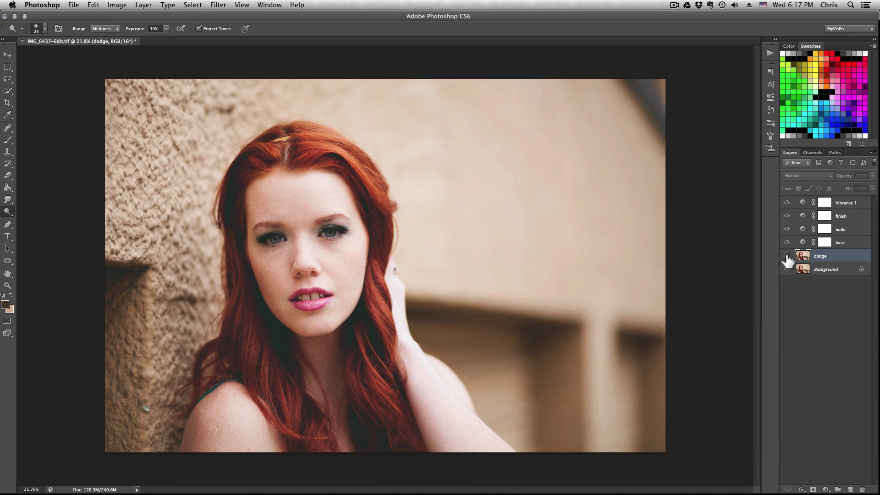
pyautogui.click(787, 257)
pyautogui.click(787, 256)
pyautogui.click(786, 256)
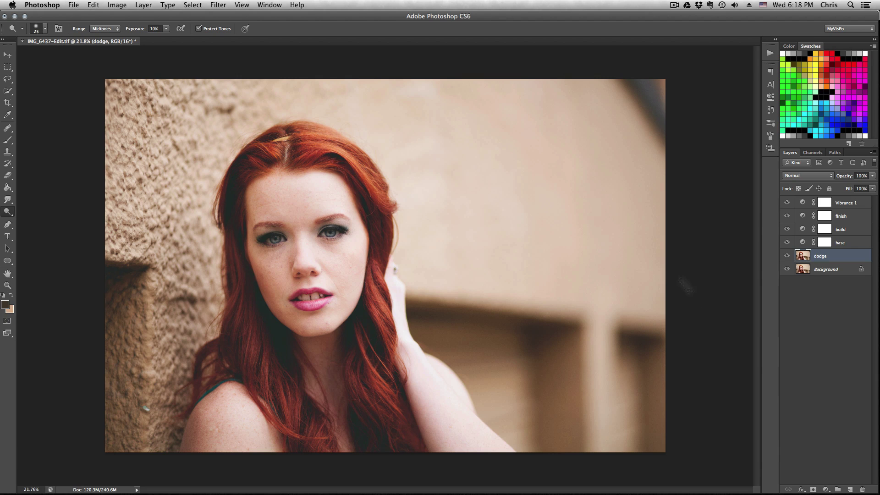
# Step: Apply a 16x9 crop frame and shift the photo up and left to place the face
pyautogui.press('super+shift+F12')
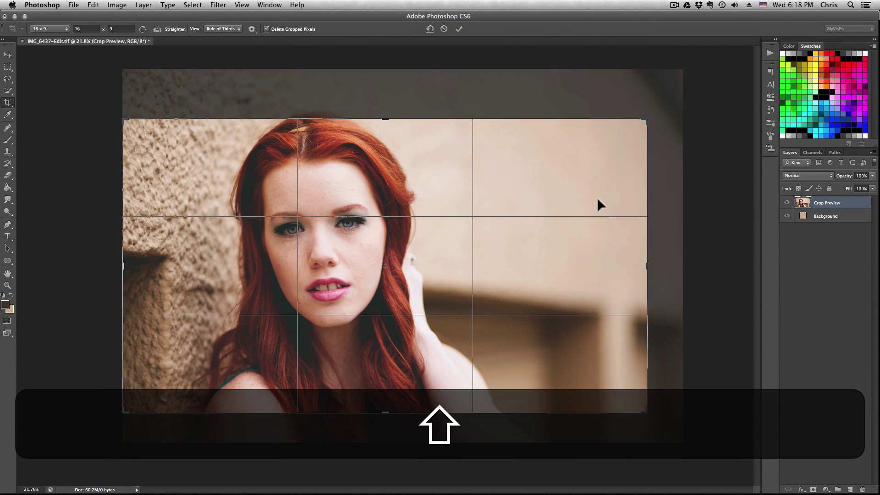
pyautogui.moveTo(597, 200)
pyautogui.mouseDown()
pyautogui.moveTo(598, 209)
pyautogui.moveTo(597, 196)
pyautogui.mouseUp()
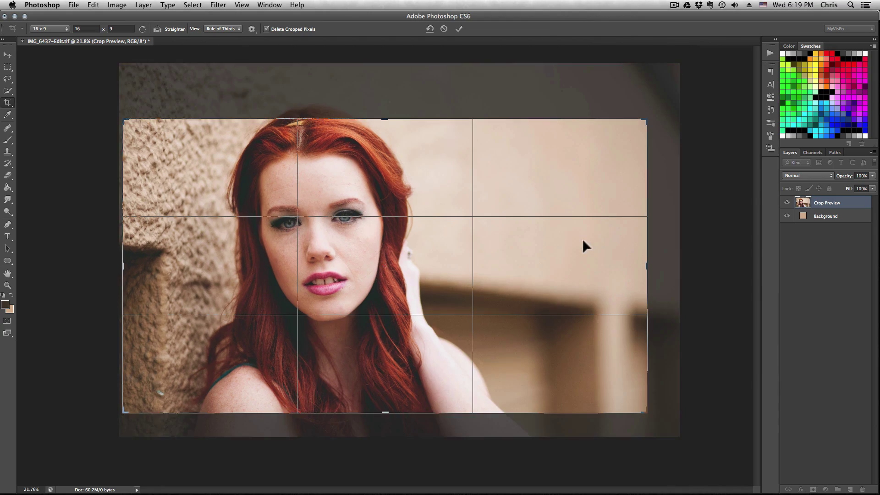